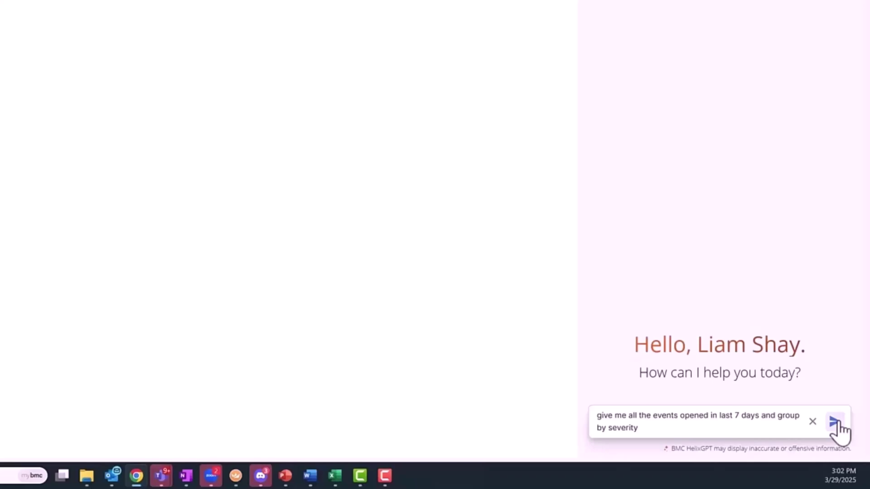
- Request last-7-days events by severity, then have the assistant convert the chart to a pie chart
click(833, 416)
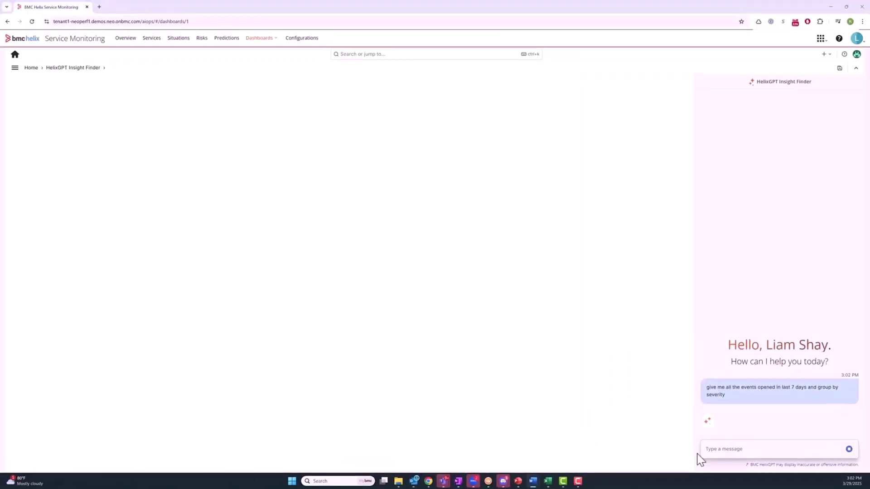
click(722, 450)
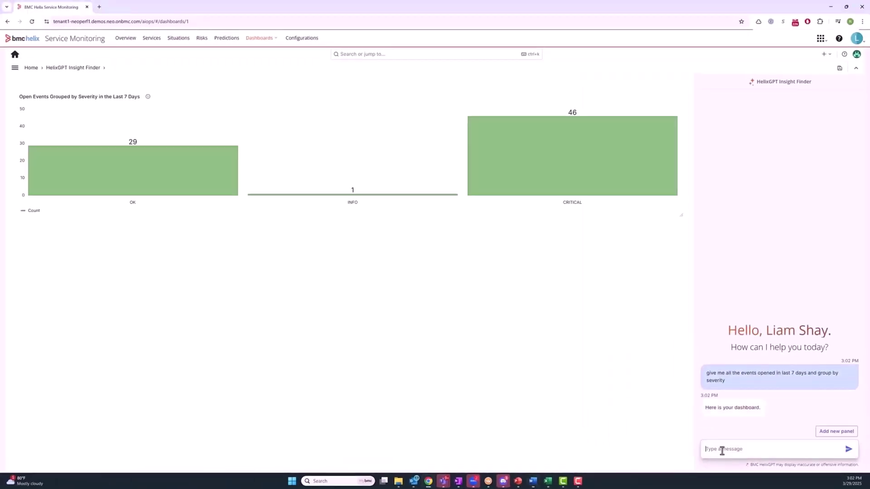
text(convert this to pie chart)
key(Return)
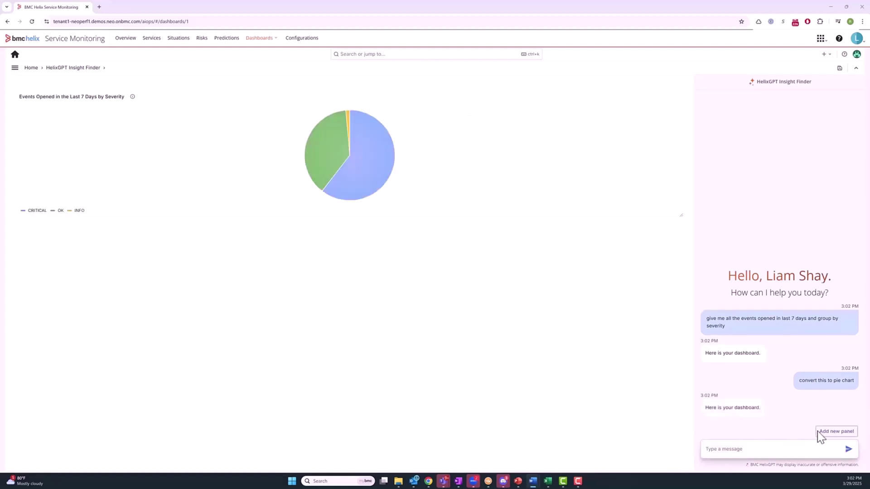
- Add a new panel showing closed events grouped by severity as a bar chart
click(835, 433)
click(728, 449)
text(ok now show all closed events in the last 7 days grouped by severity)
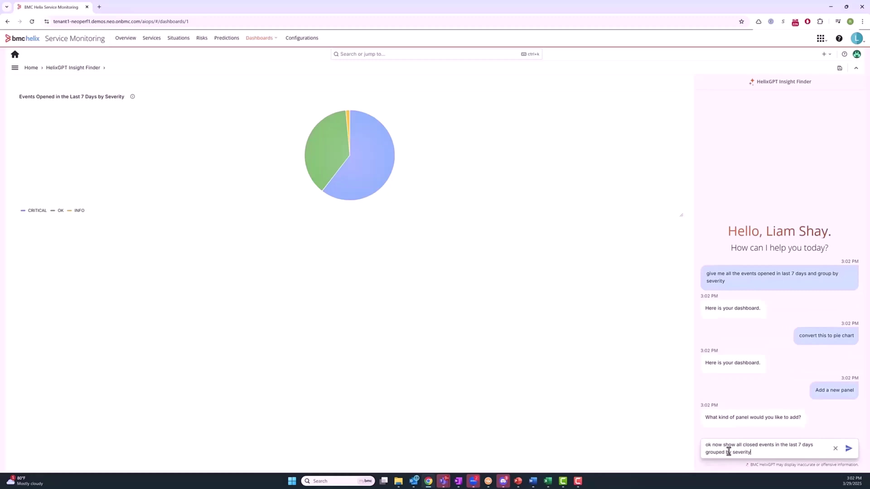
key(Return)
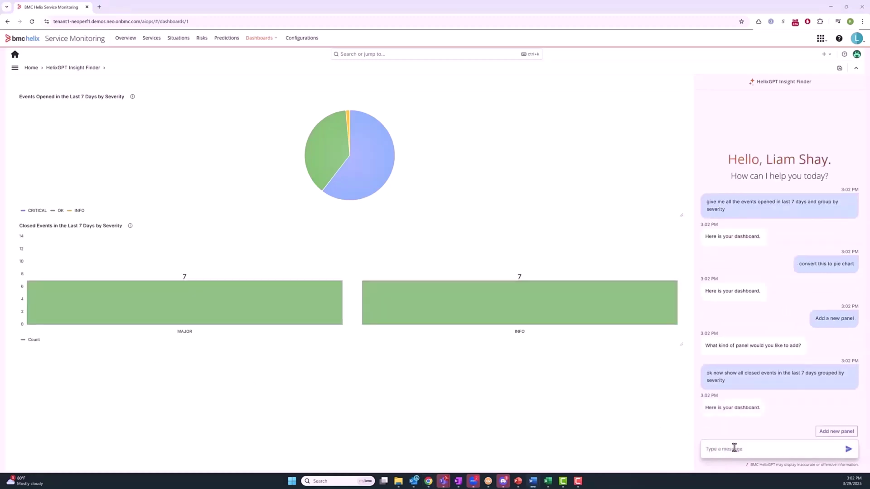
- Add a recent CPU utilization panel for host bcx-aus-efbda25 and widen it to full width
click(835, 431)
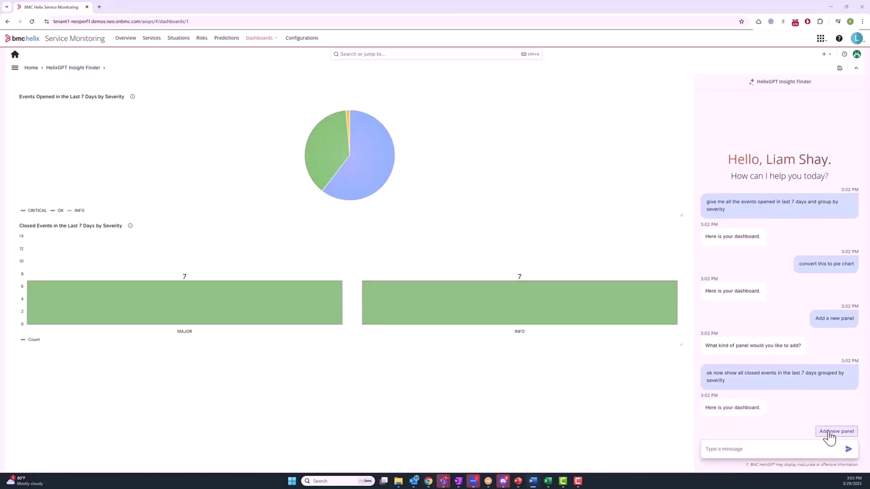
click(733, 450)
text(give me the recent CPU utilization for bcx-aus-efbda25.bmc.com)
key(Return)
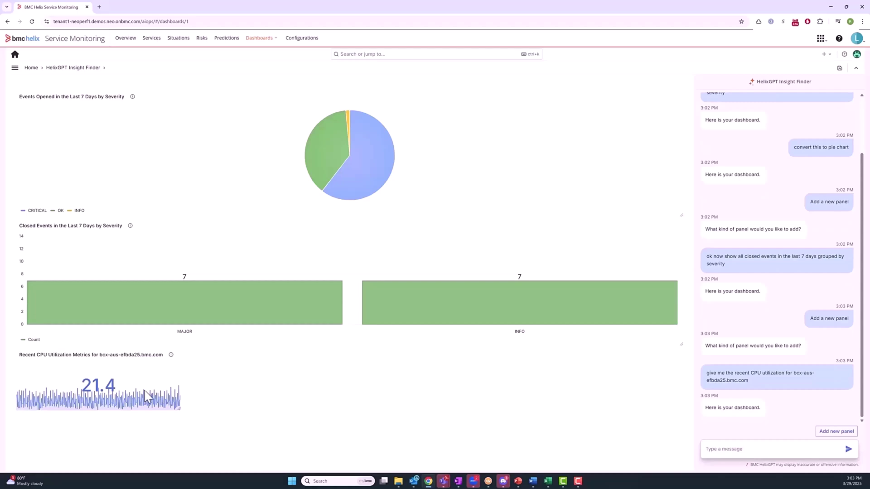
drag(178, 408, 672, 440)
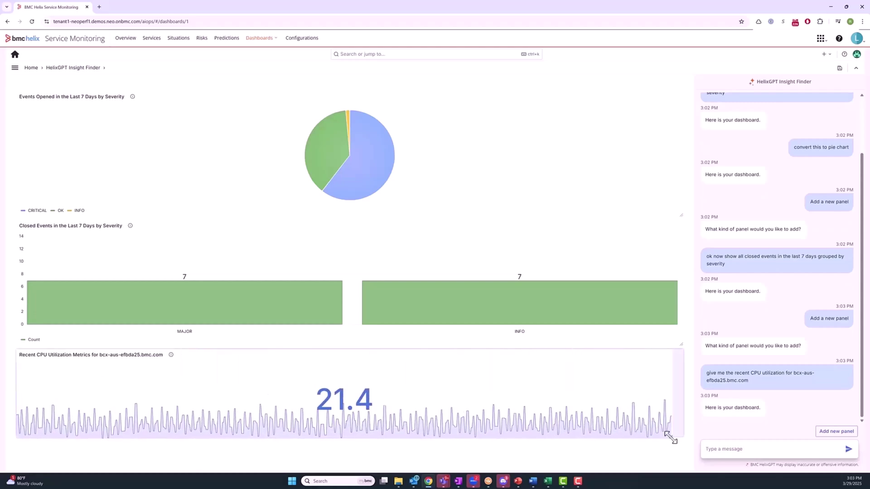
- Save the dashboard with the title 'Helix Dashboard' in the Dashboards folder
click(839, 67)
click(465, 123)
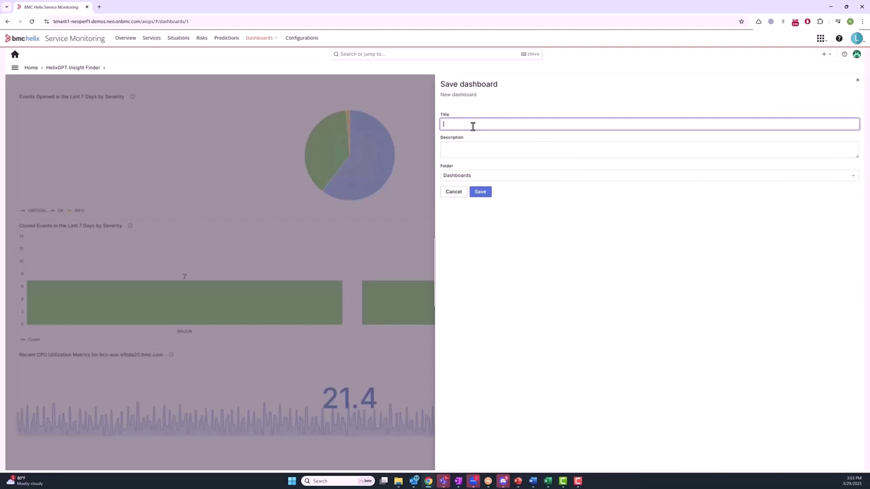
text(Helix Da)
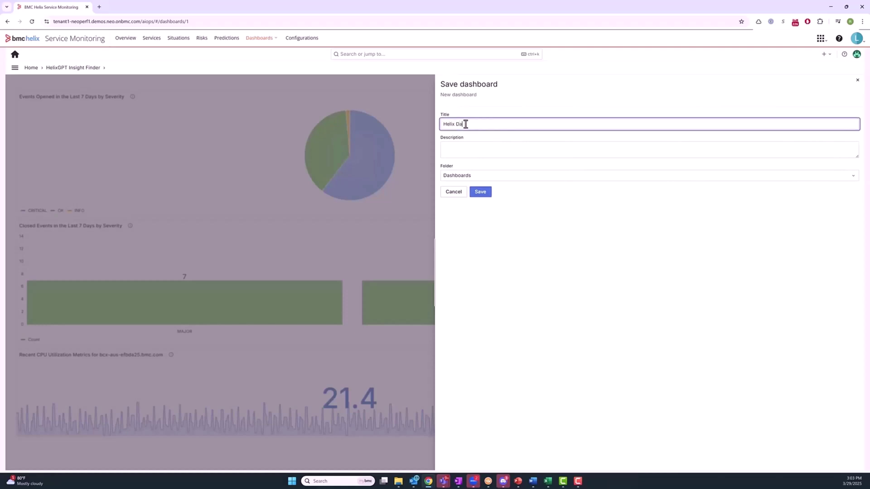
text(shboard)
click(480, 191)
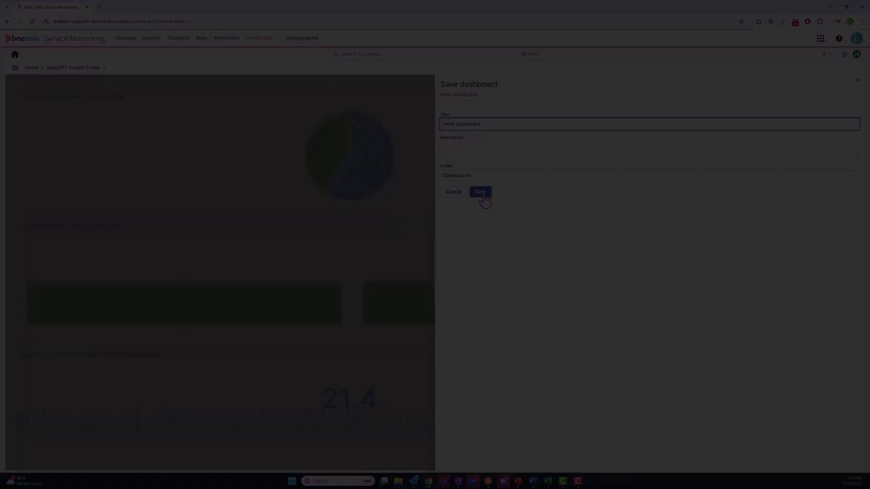